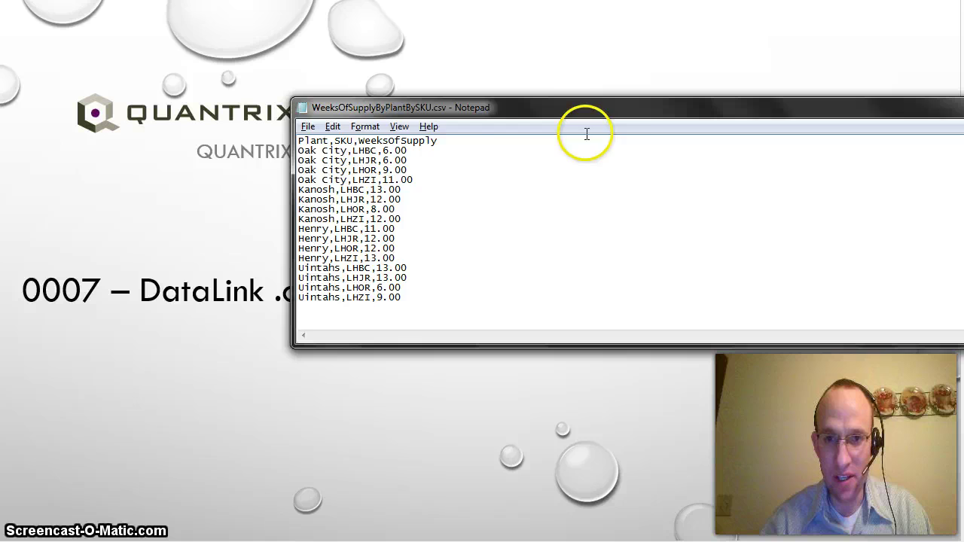
- Review the plant, SKU and weeks-of-supply rows of the CSV in Notepad, then switch to Quantrix Modeler
drag(569, 111, 454, 124)
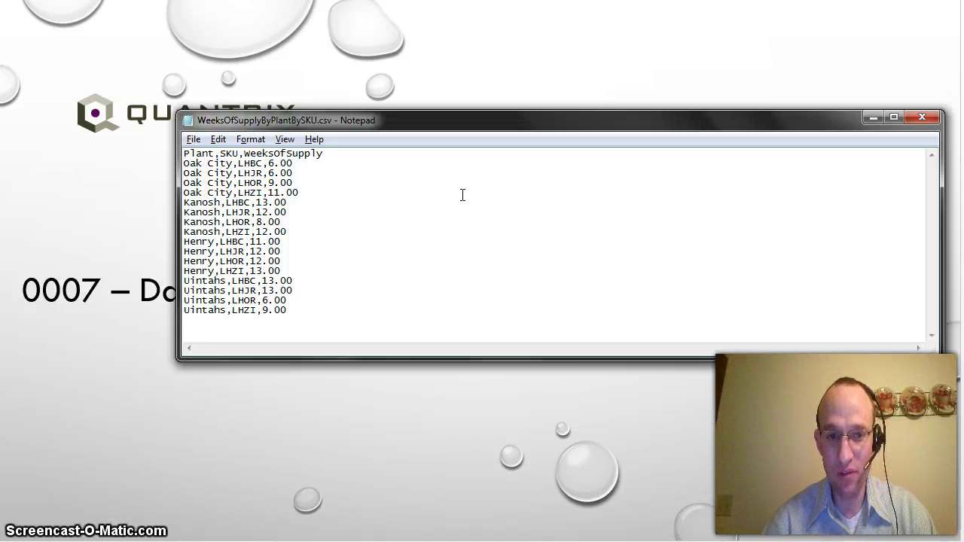
click(434, 204)
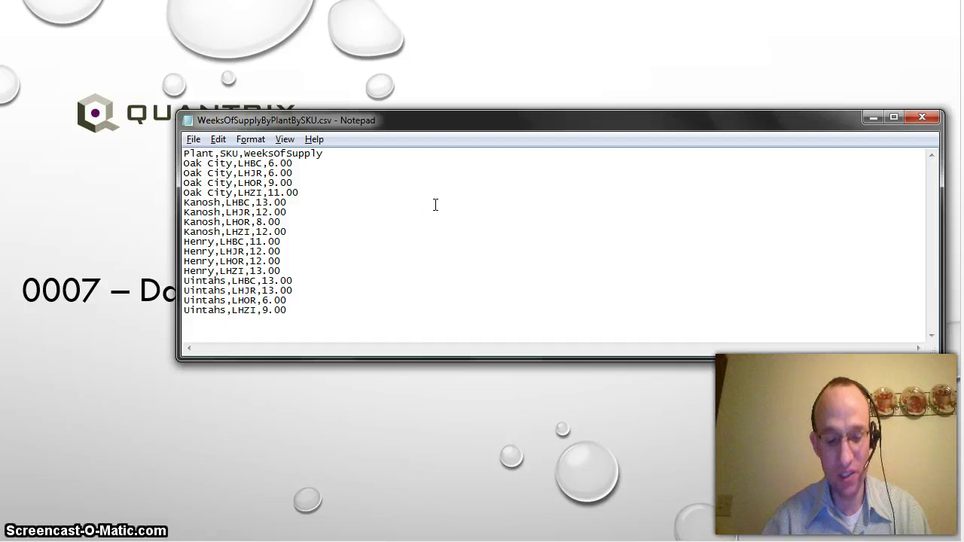
key(alt+Tab)
key(alt+Tab)
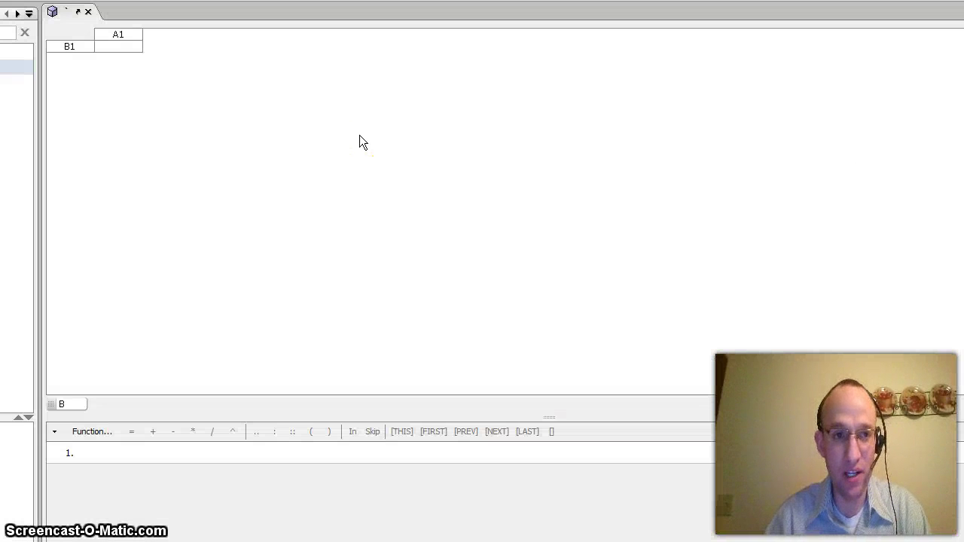
- Start a new DataLink import with Delimited Text File as the source
click(381, 152)
click(271, 8)
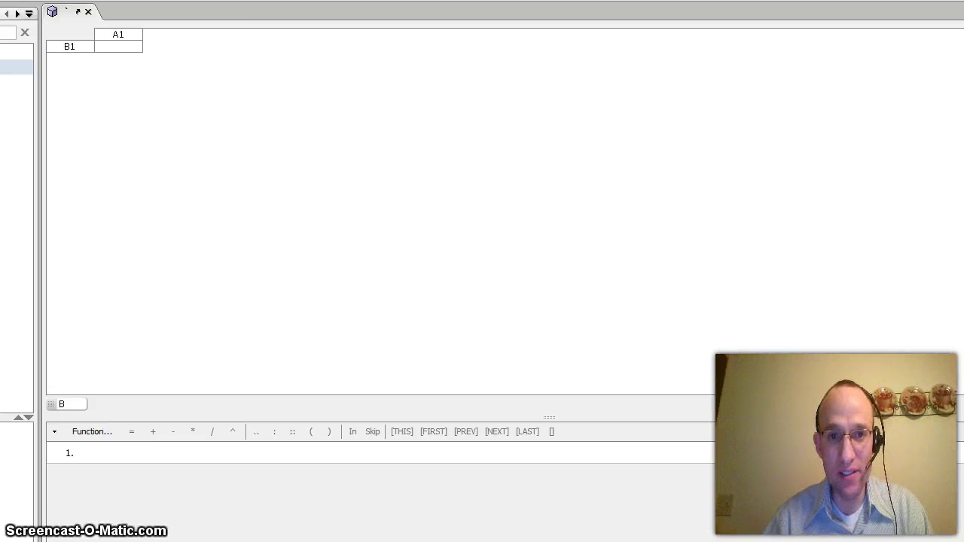
click(271, 8)
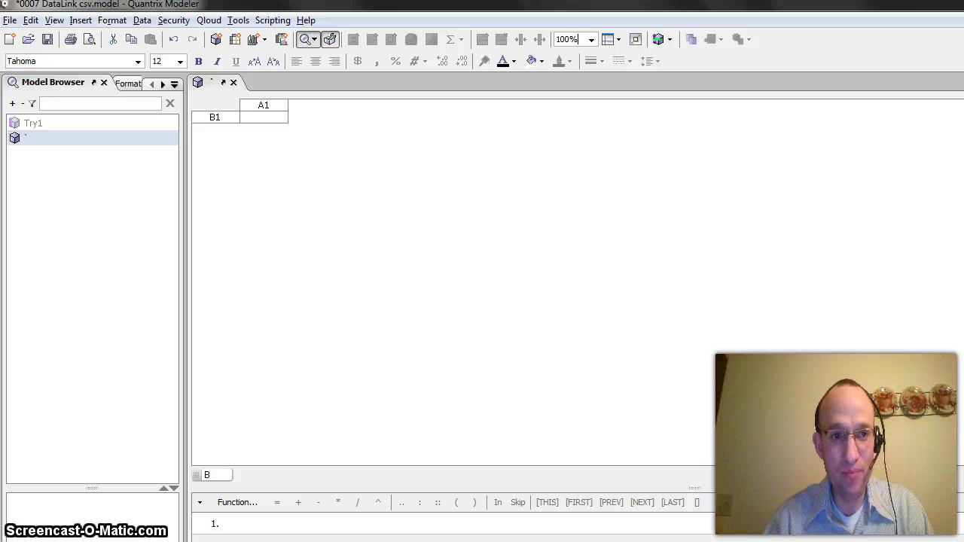
click(147, 17)
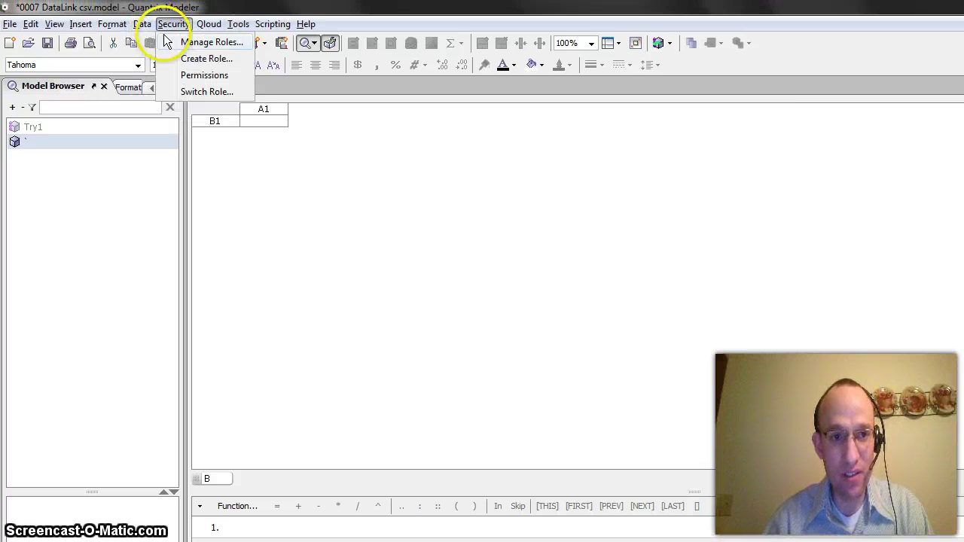
mouse_move(173, 42)
click(281, 45)
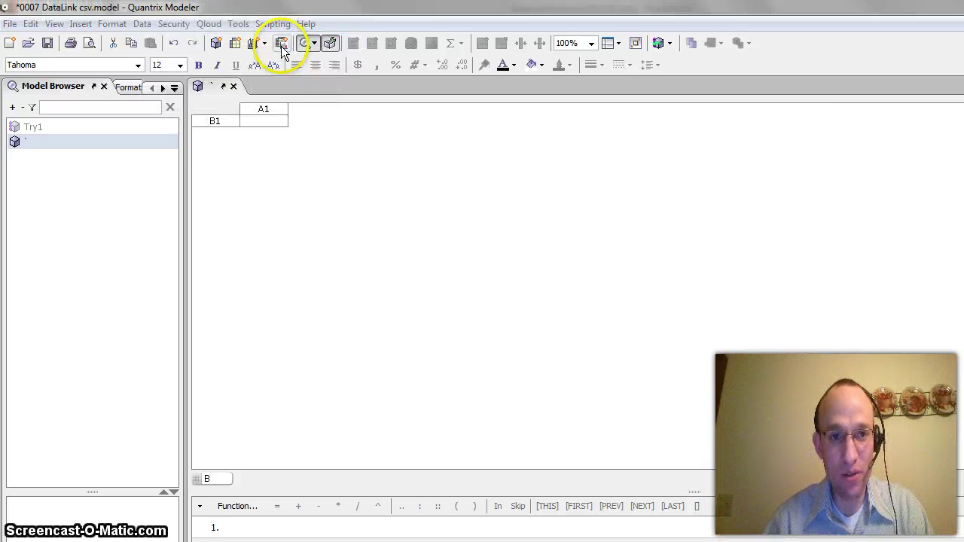
click(459, 216)
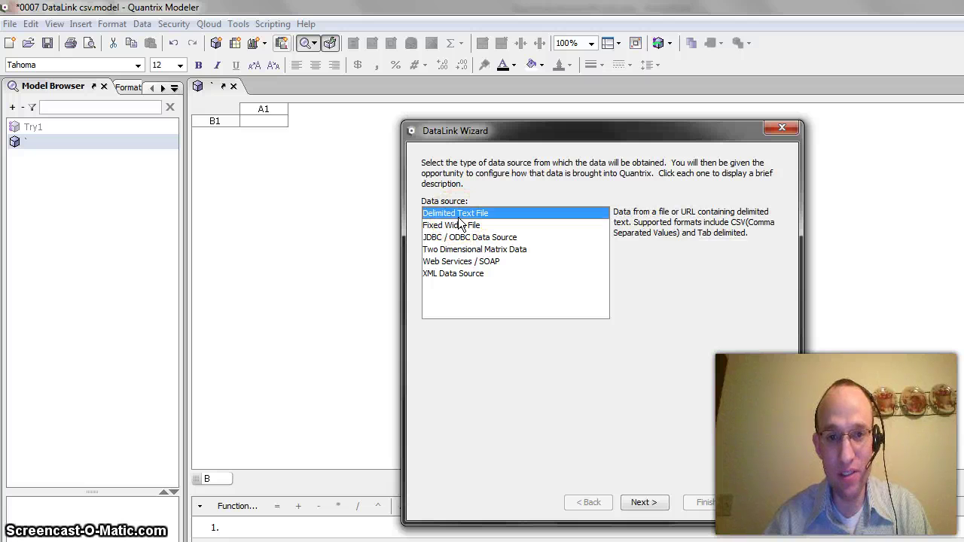
key(Return)
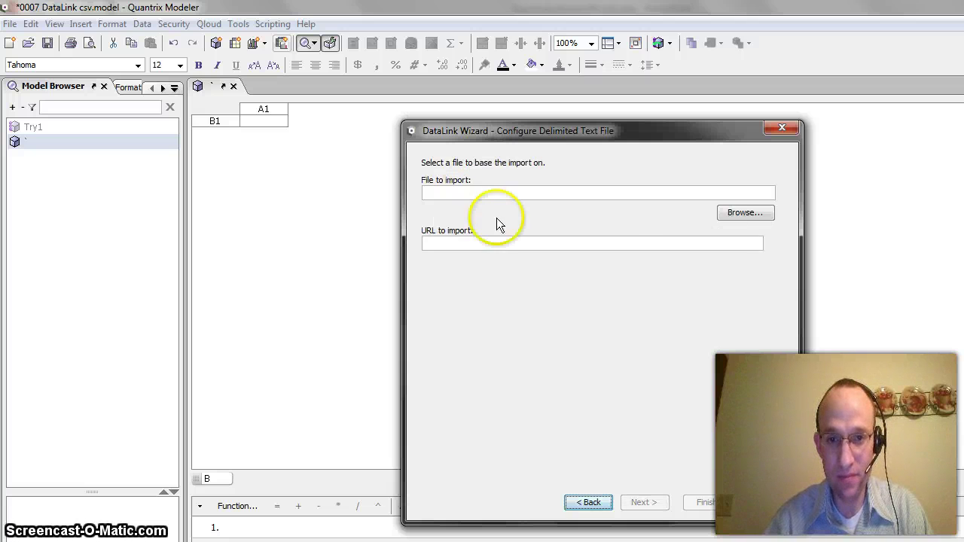
- Select WeeksOfSupplyByPlantBySKU.csv as the file and advance to its delimiter settings
click(745, 213)
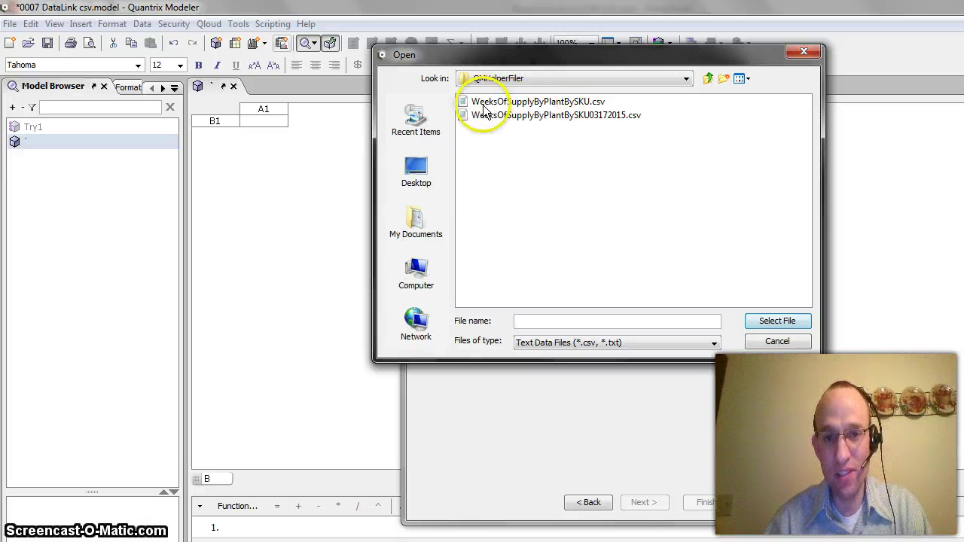
click(576, 101)
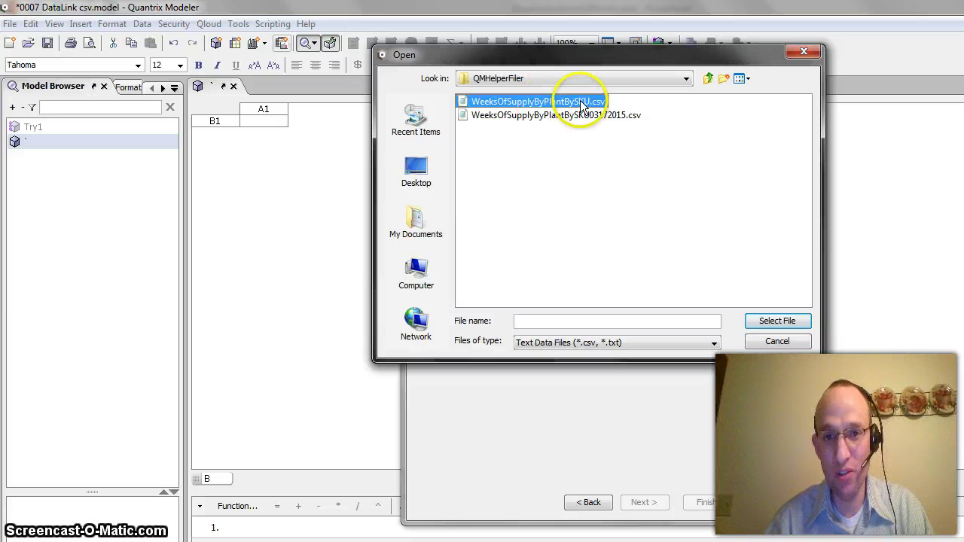
click(776, 321)
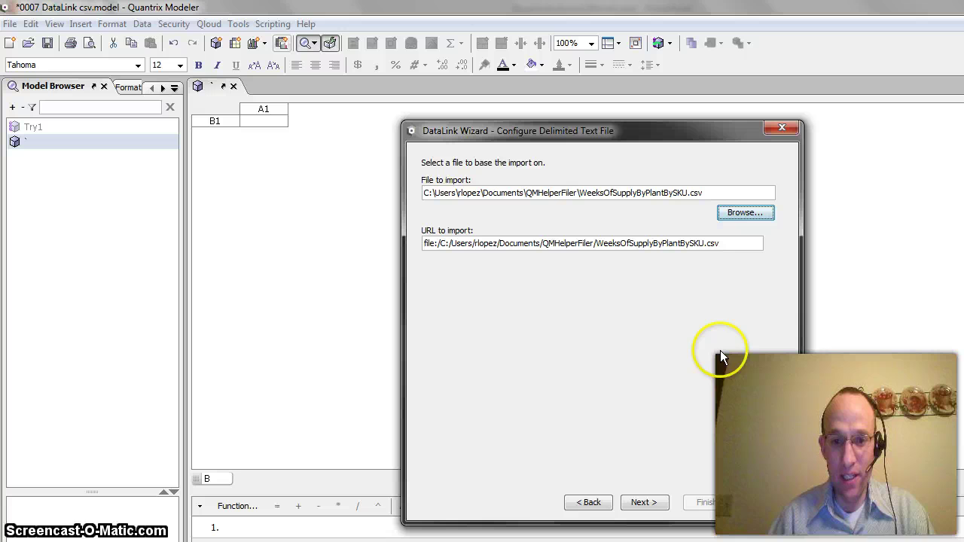
click(648, 504)
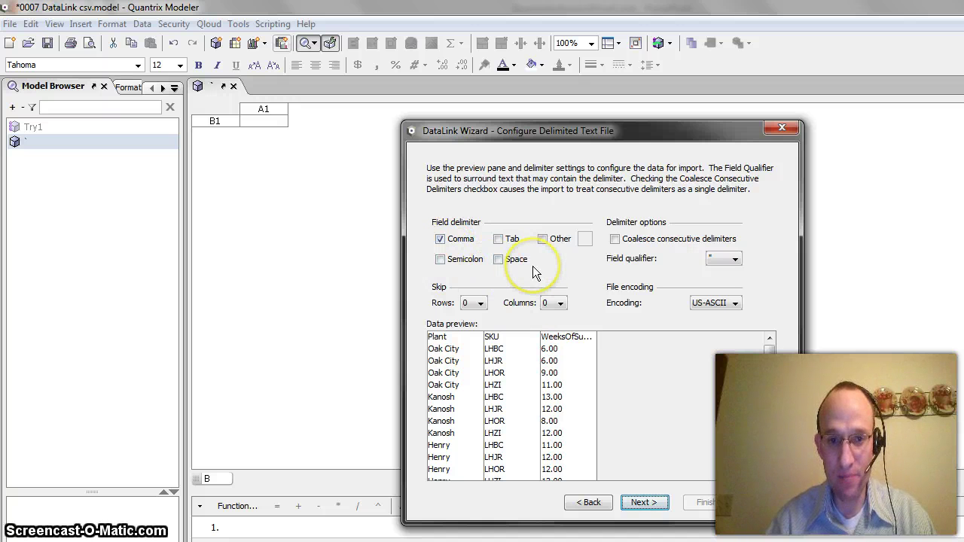
- Keep comma delimiting with 0 skipped rows, set WeeksOfSupply to Double, and accept the parsed data
click(478, 305)
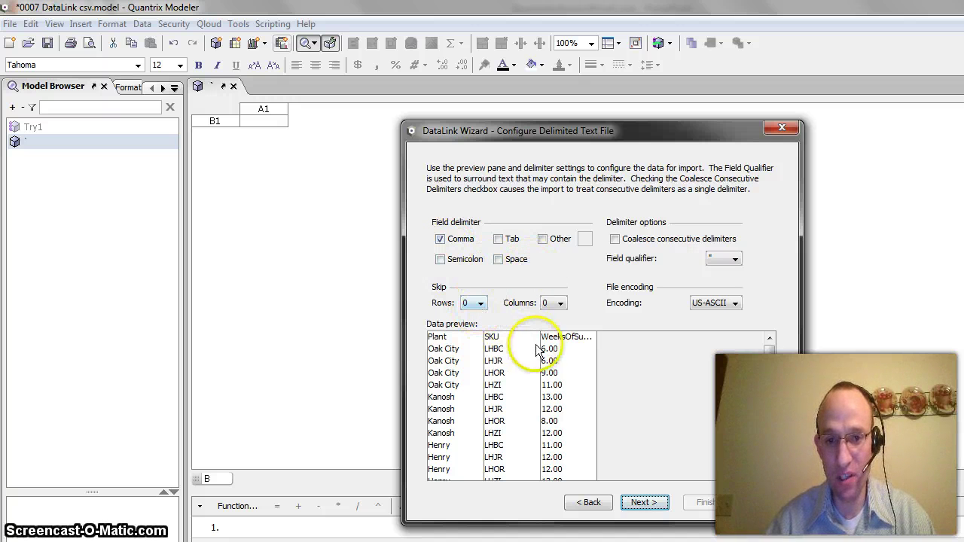
click(642, 503)
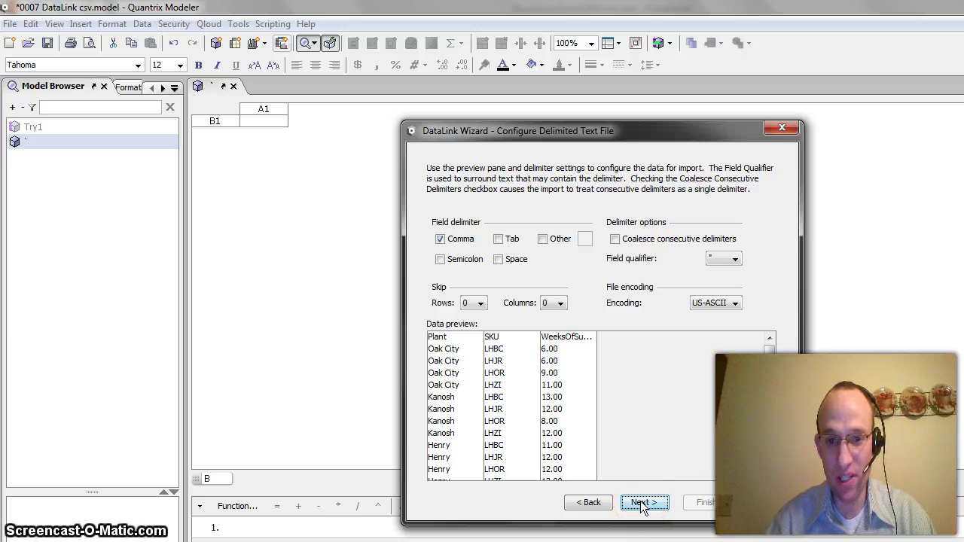
click(640, 505)
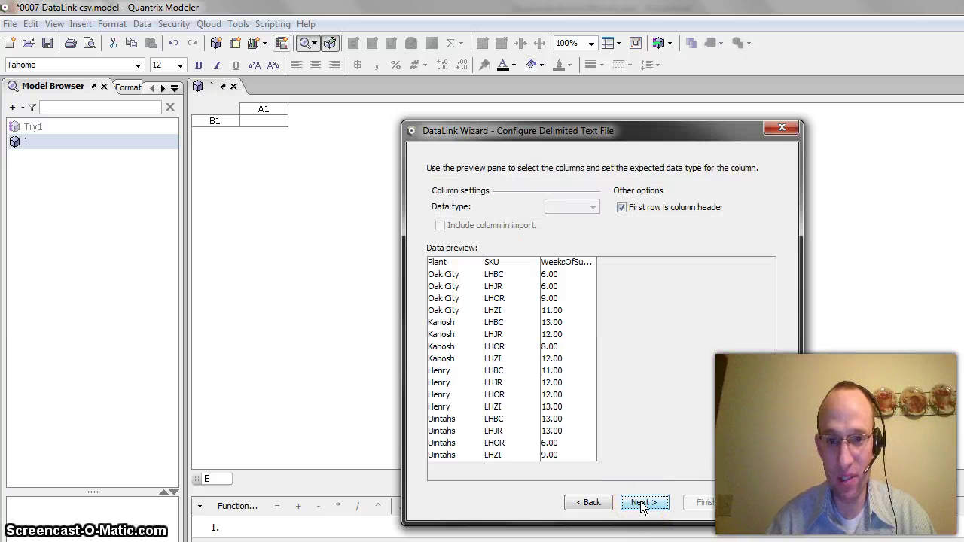
click(566, 263)
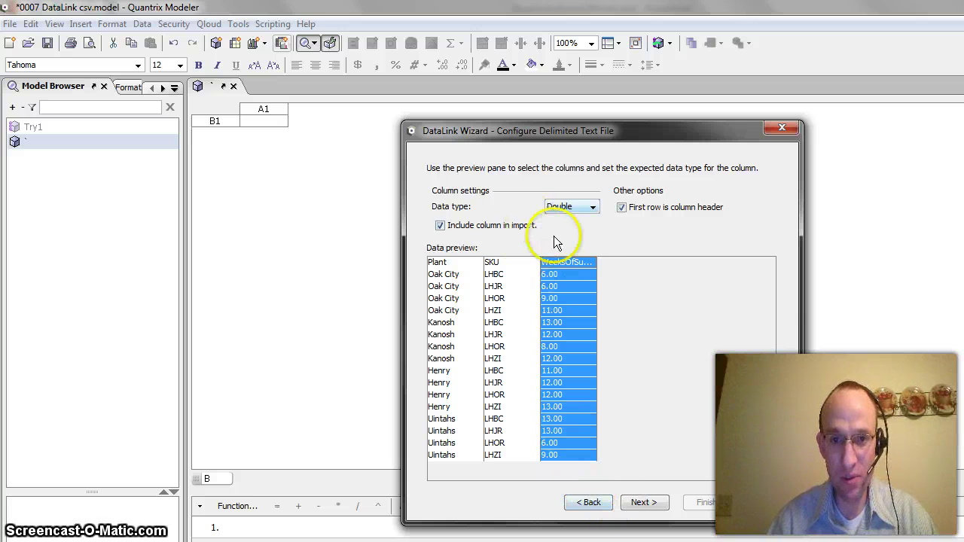
click(646, 505)
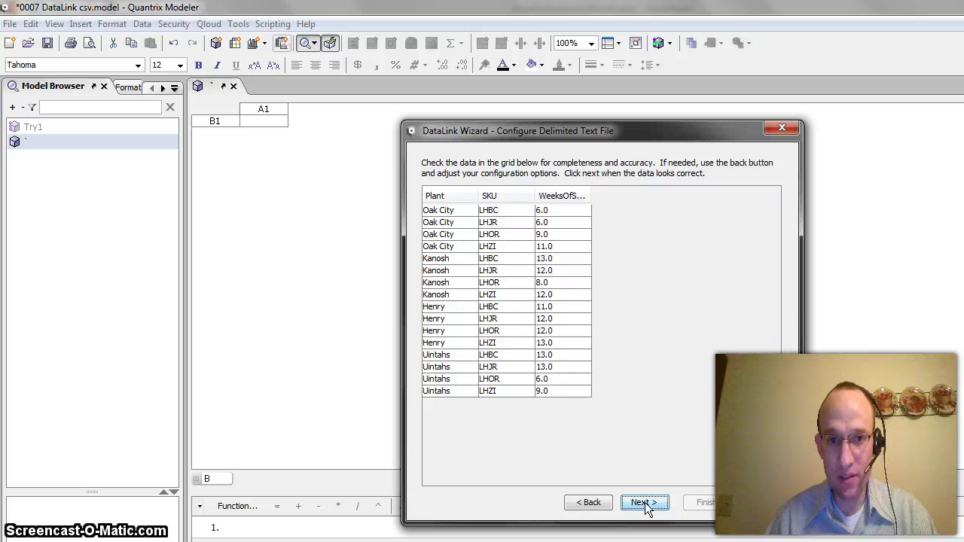
click(645, 502)
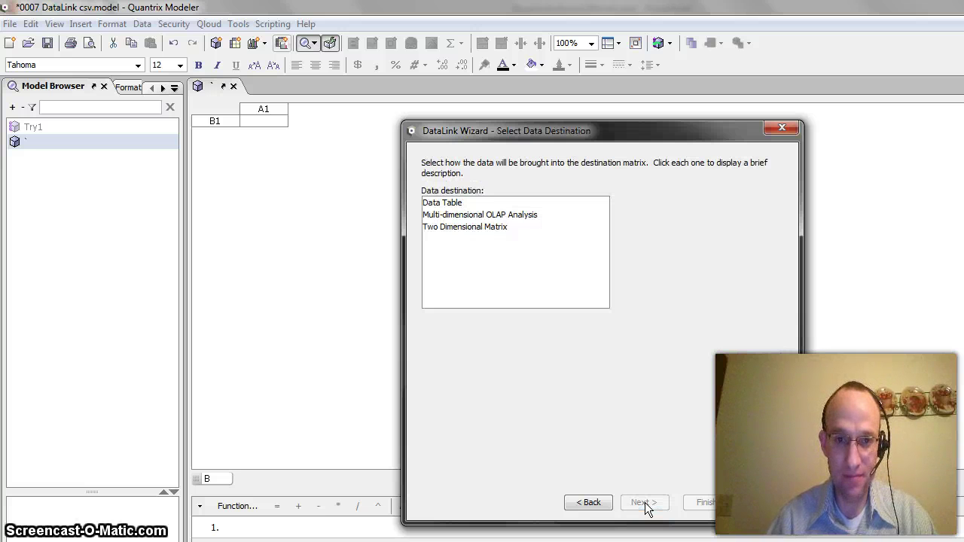
- Choose Multi-dimensional OLAP Analysis as the data destination and continue
click(467, 218)
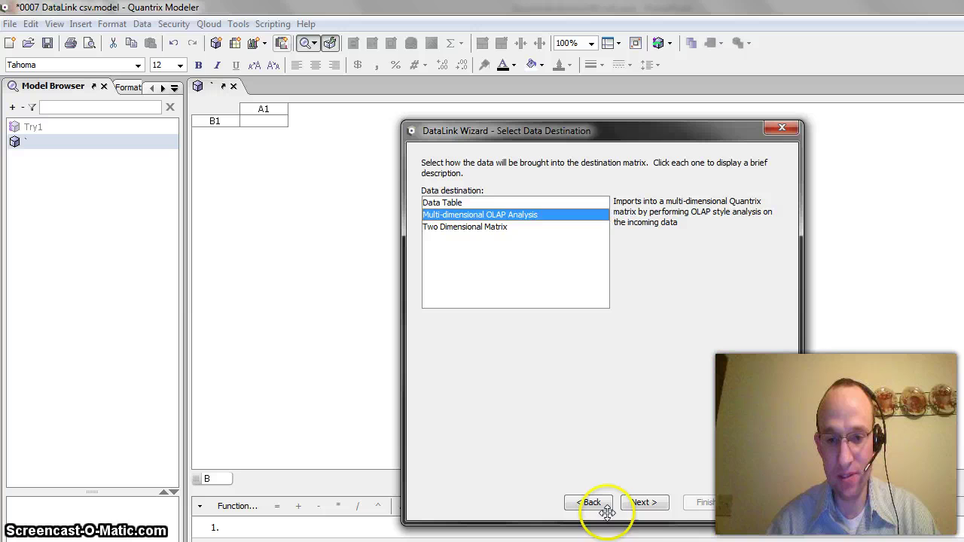
click(641, 505)
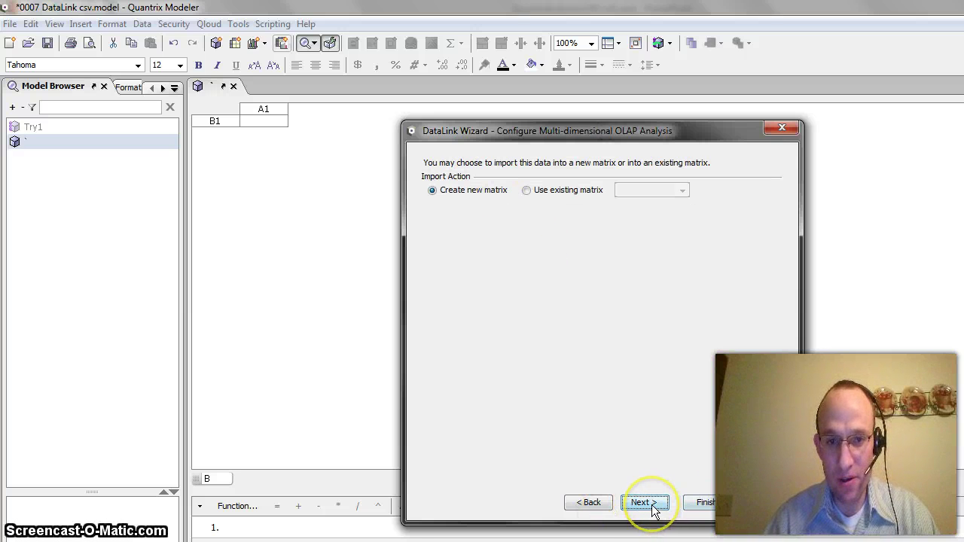
- Create a new matrix with Plant and SKU as categories, Plant unsorted, and WeeksOfSupply as item
click(644, 503)
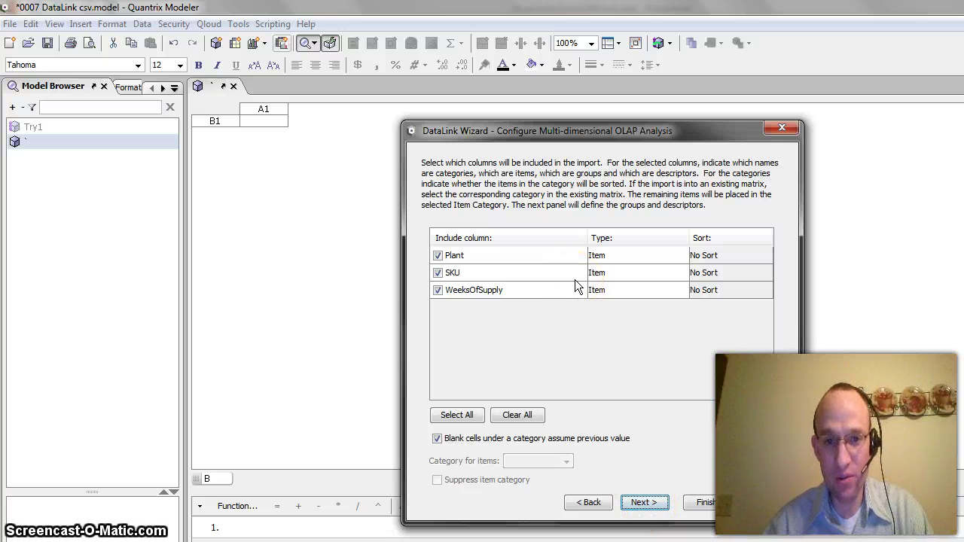
click(646, 280)
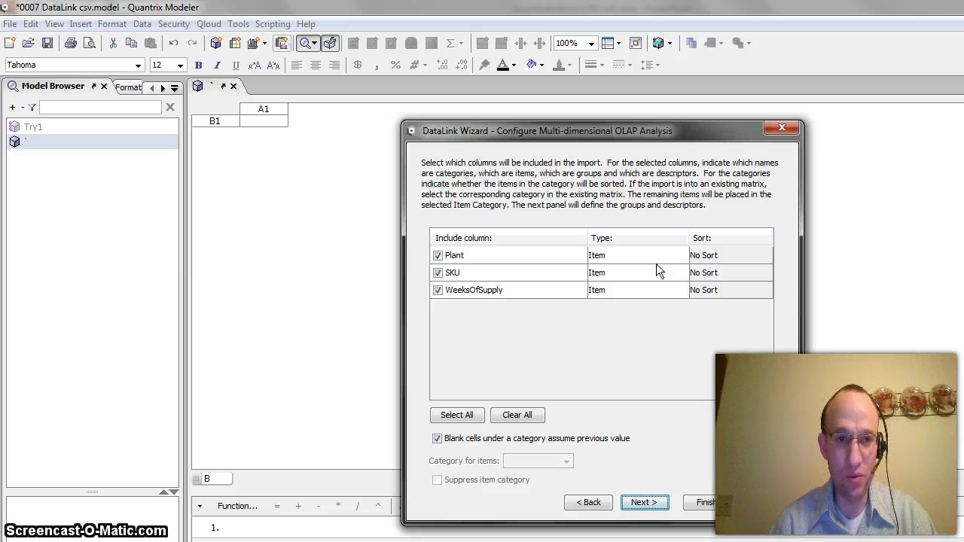
click(655, 255)
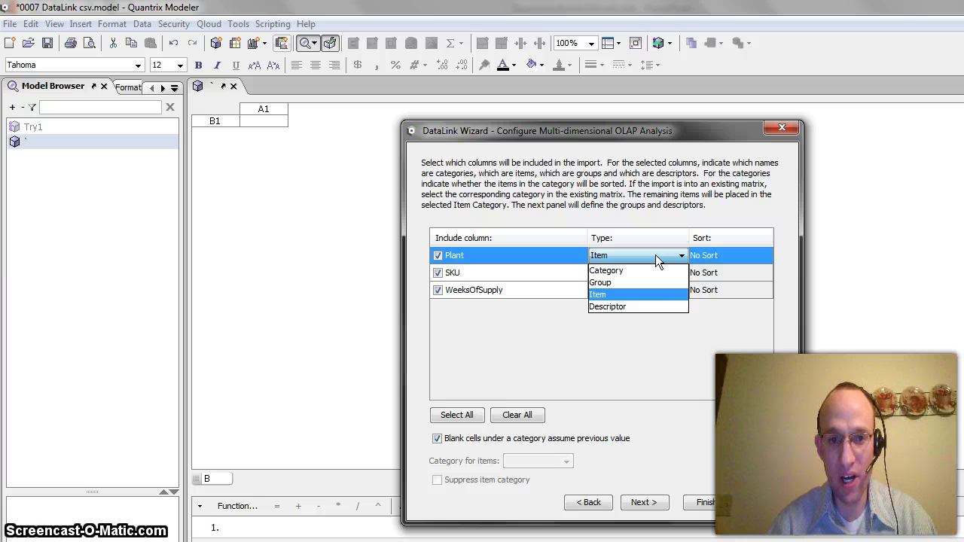
click(647, 270)
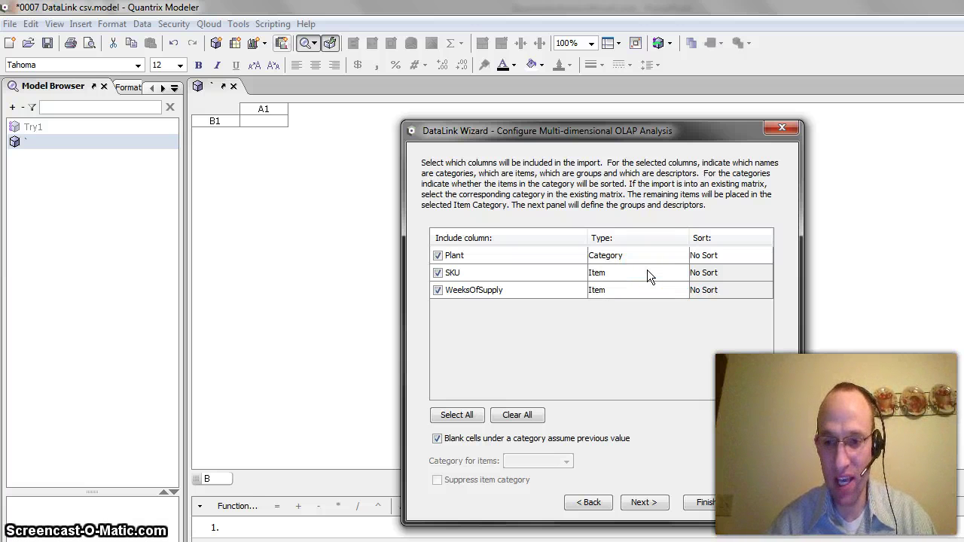
click(644, 273)
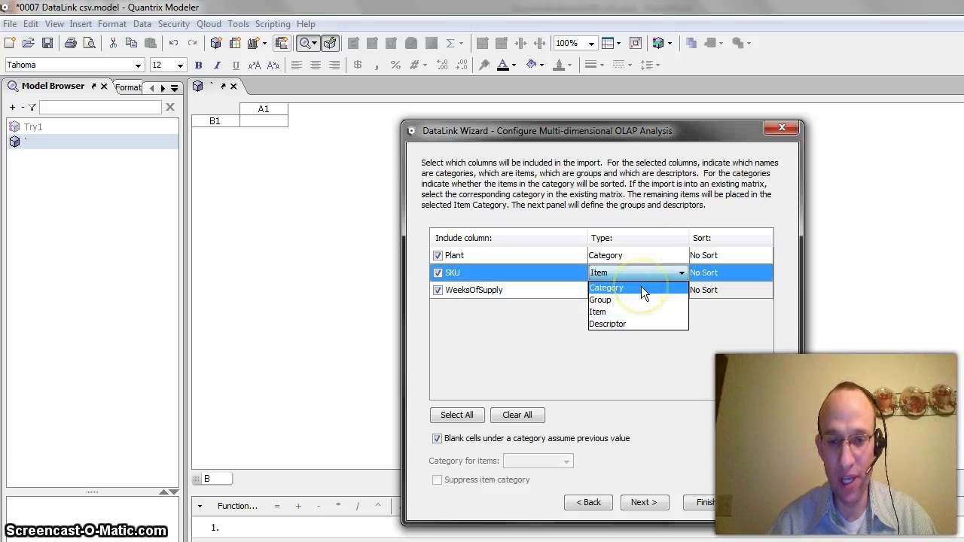
click(640, 287)
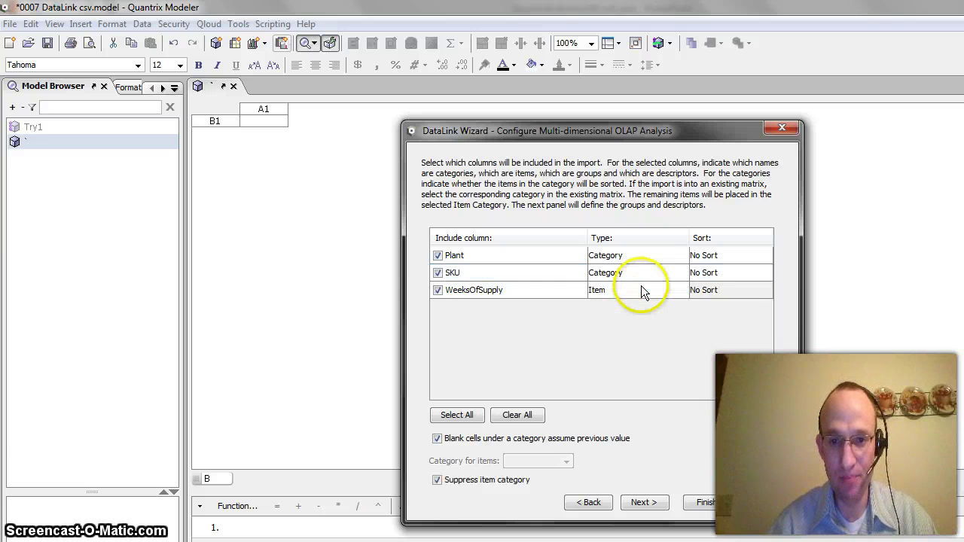
click(725, 254)
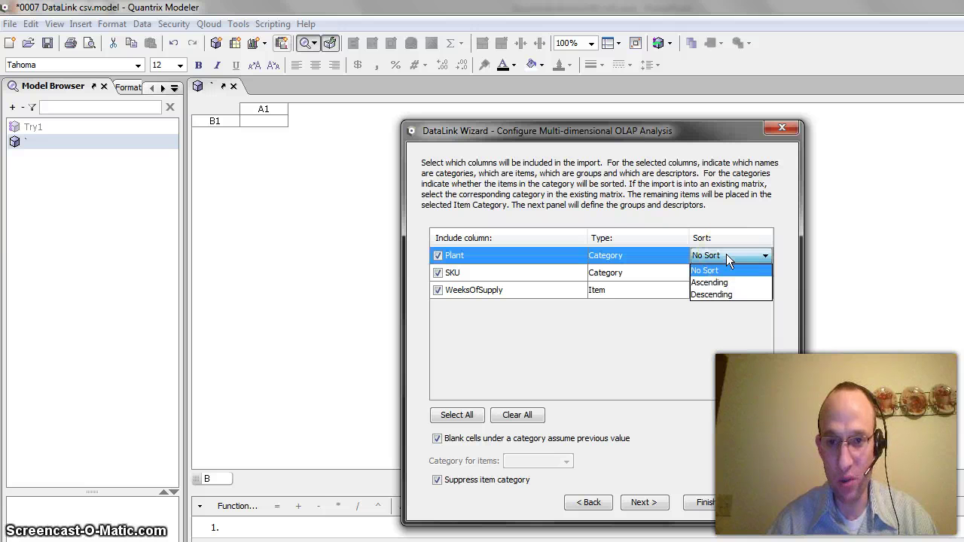
click(733, 305)
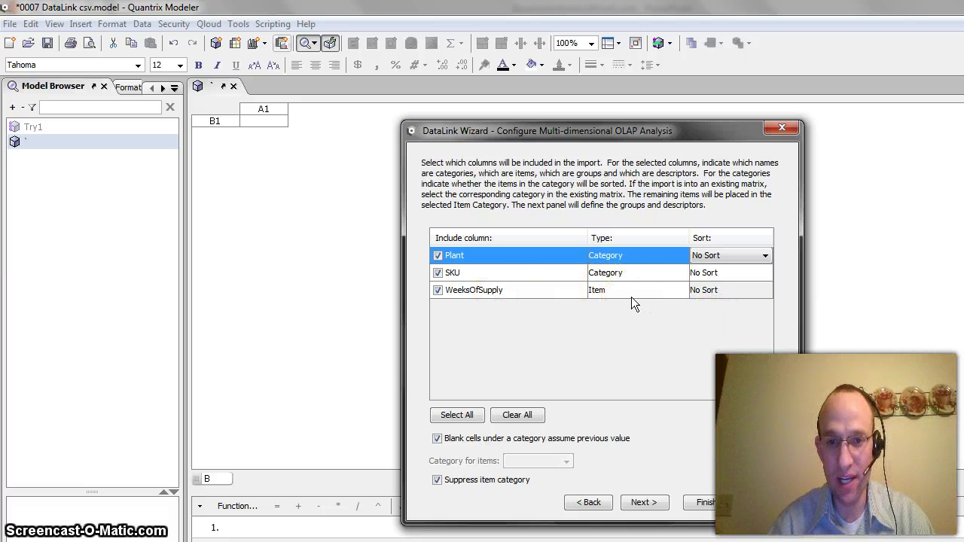
click(642, 502)
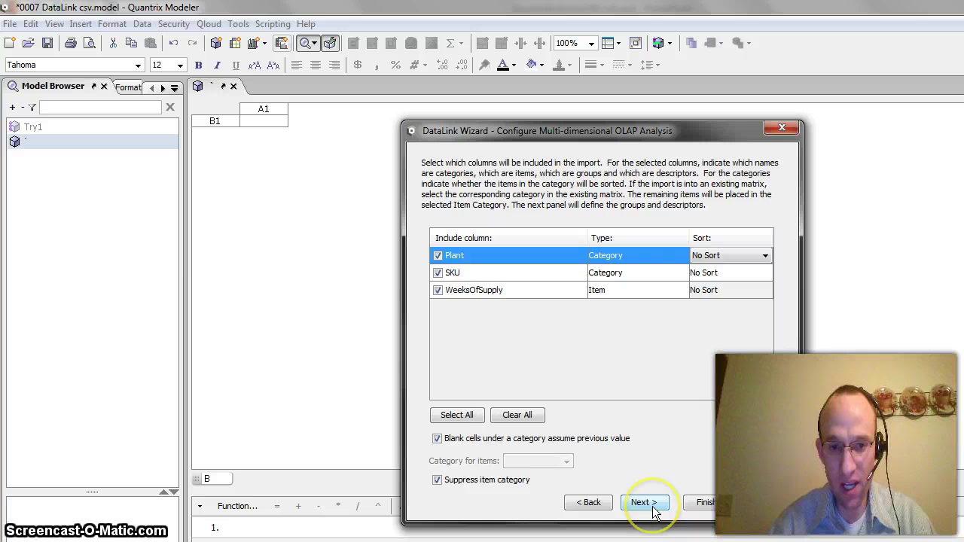
- Leave Sum as the WeeksOfSupply summarization and proceed to category mapping
click(628, 379)
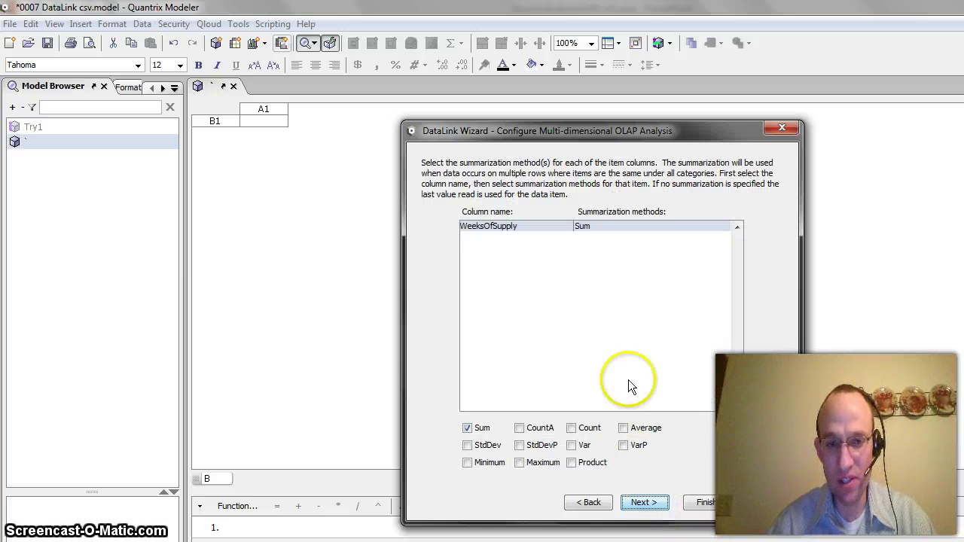
click(629, 299)
click(598, 295)
click(577, 248)
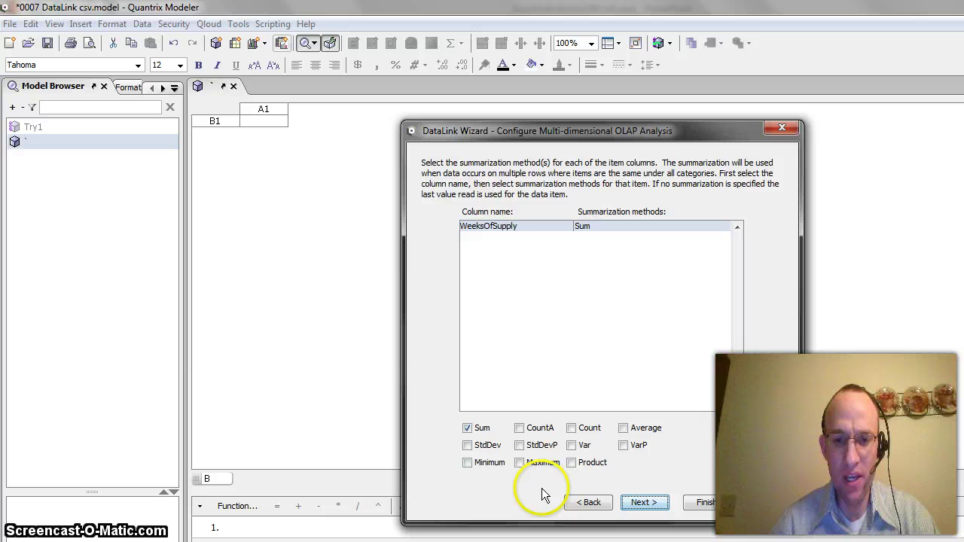
click(646, 503)
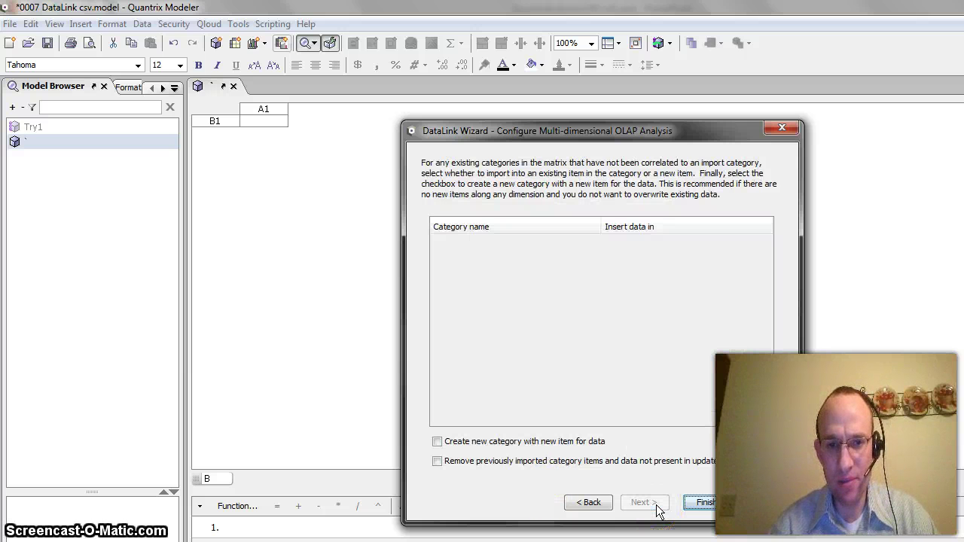
- Finish the wizard, producing a Data Matrix of SKUs LHBC–LHZI across Oak City, Kanosh, Henry and Uintahs
click(716, 504)
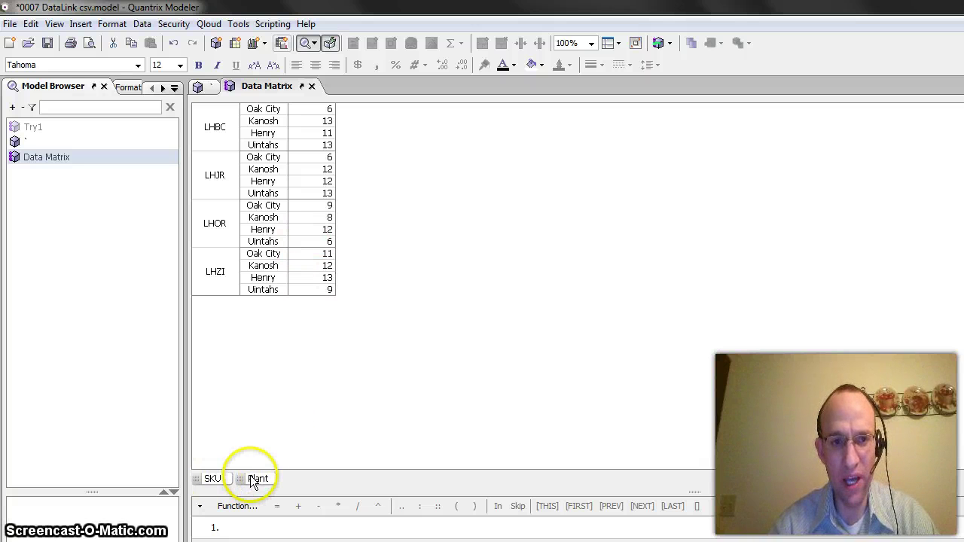
click(319, 121)
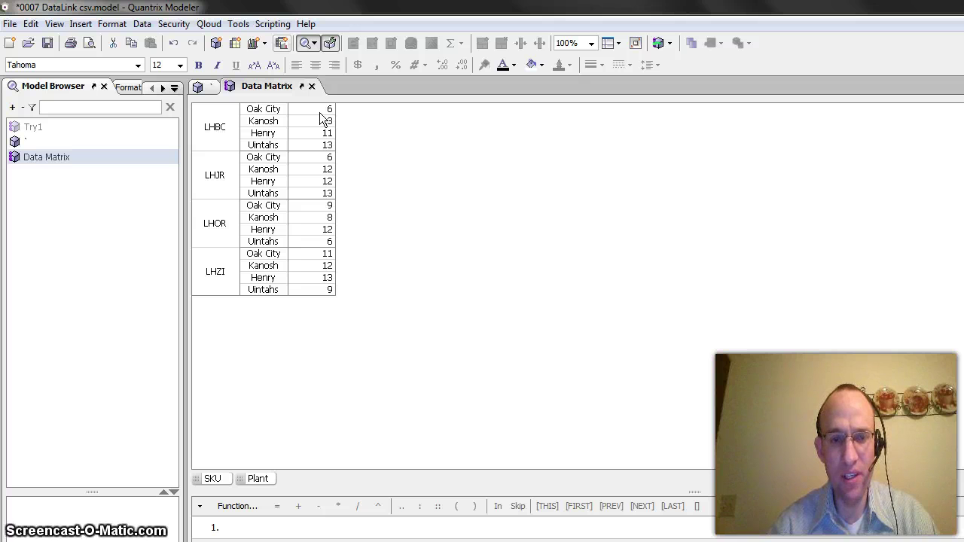
key(alt+Tab)
key(alt+Tab)
- Move the Plant tile left of SKU to nest SKUs under plants, compare with the CSV, then switch to PowerPoint
key(alt+shift+Tab)
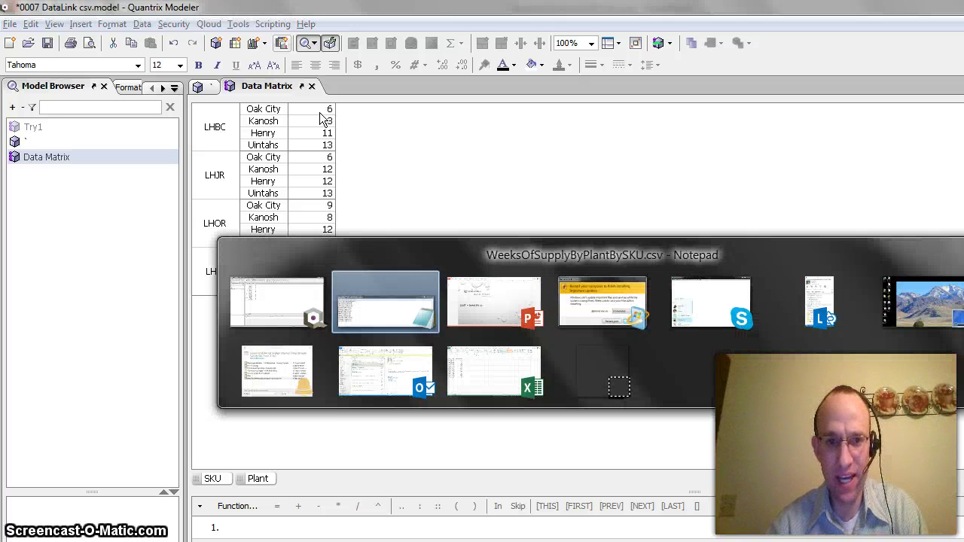
drag(443, 186, 499, 111)
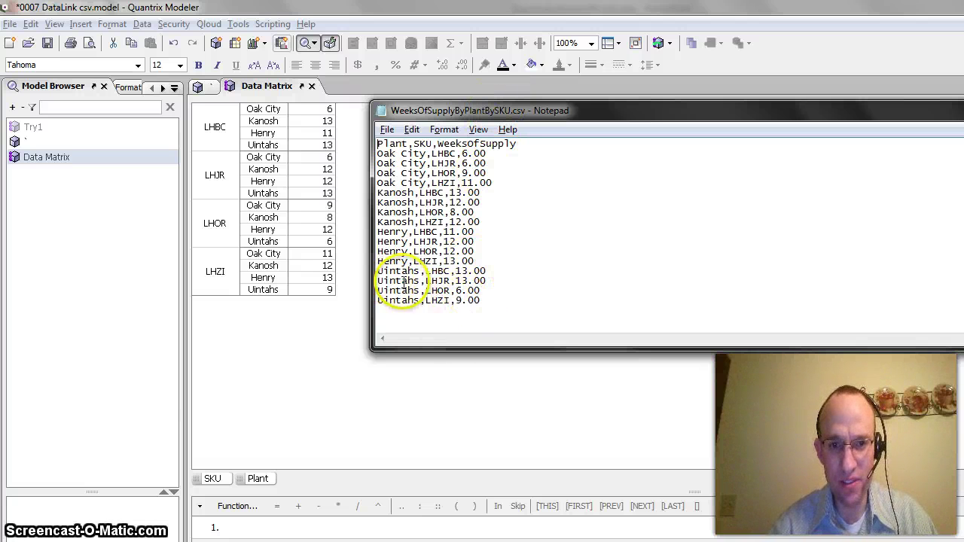
drag(255, 481, 211, 489)
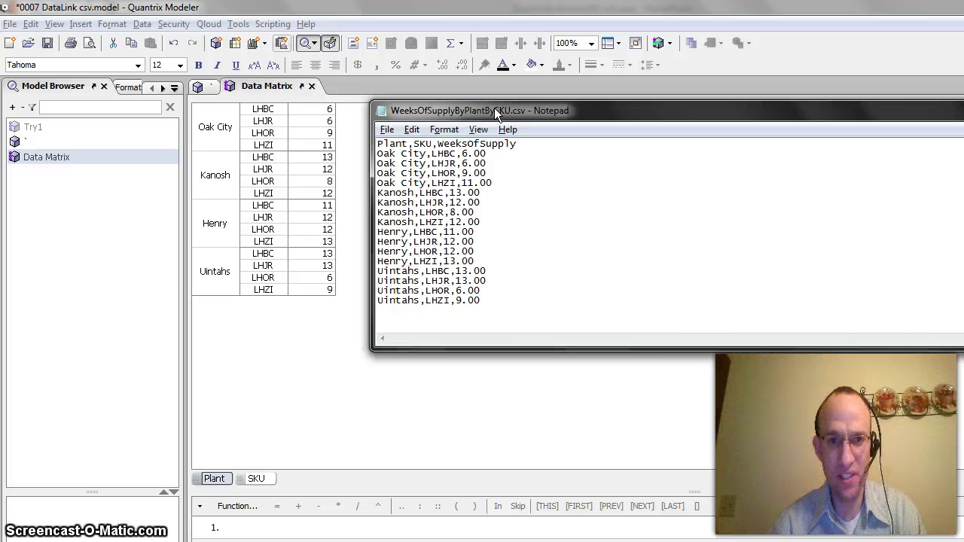
key(alt+Tab)
key(alt+Tab)
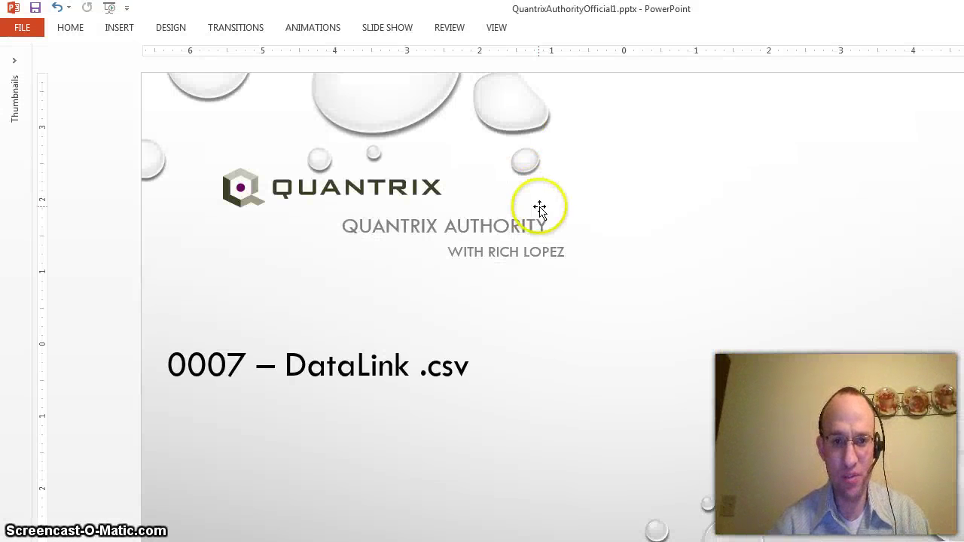